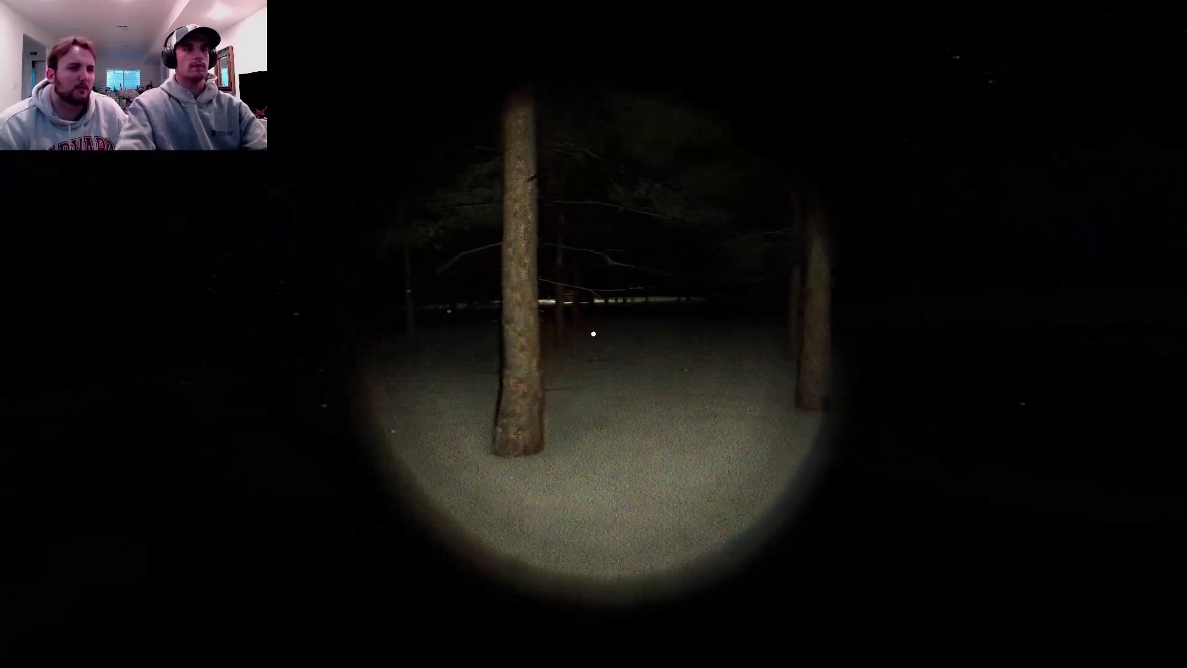
pyautogui.press('w')
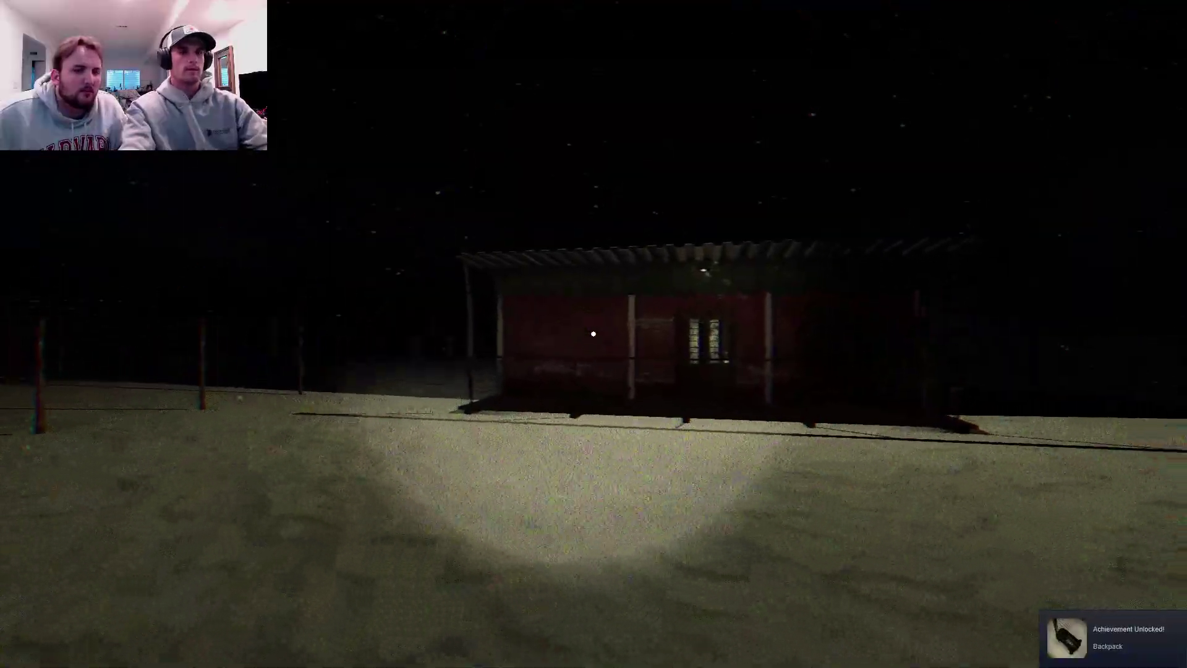
pyautogui.press('w')
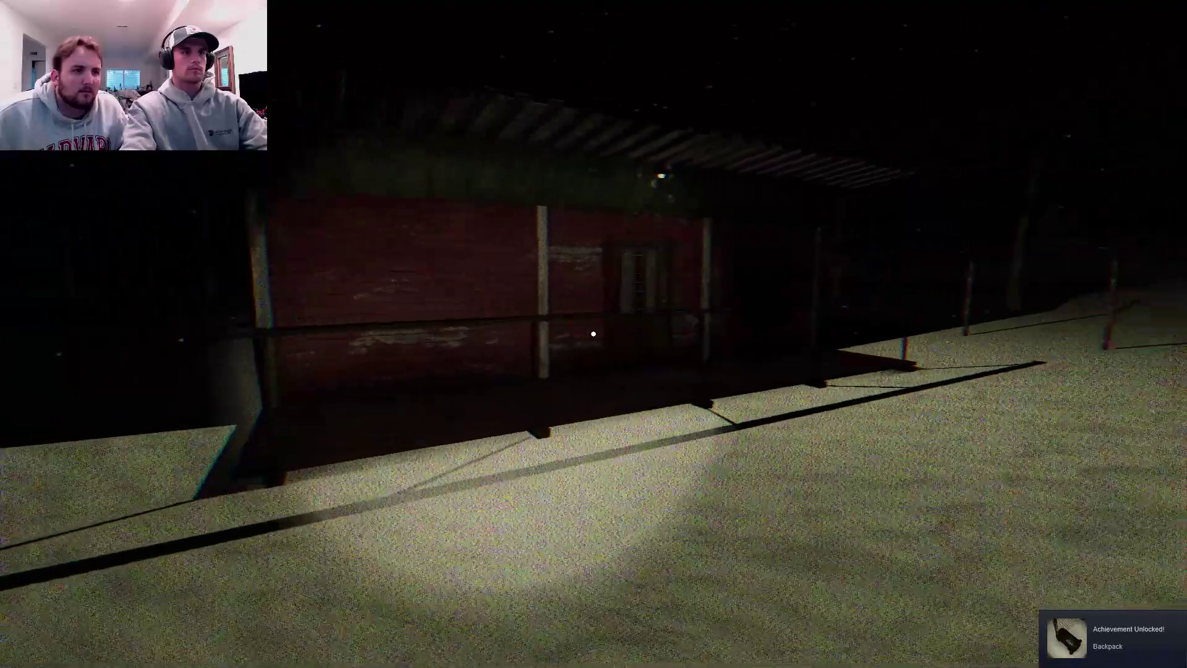
pyautogui.press('w')
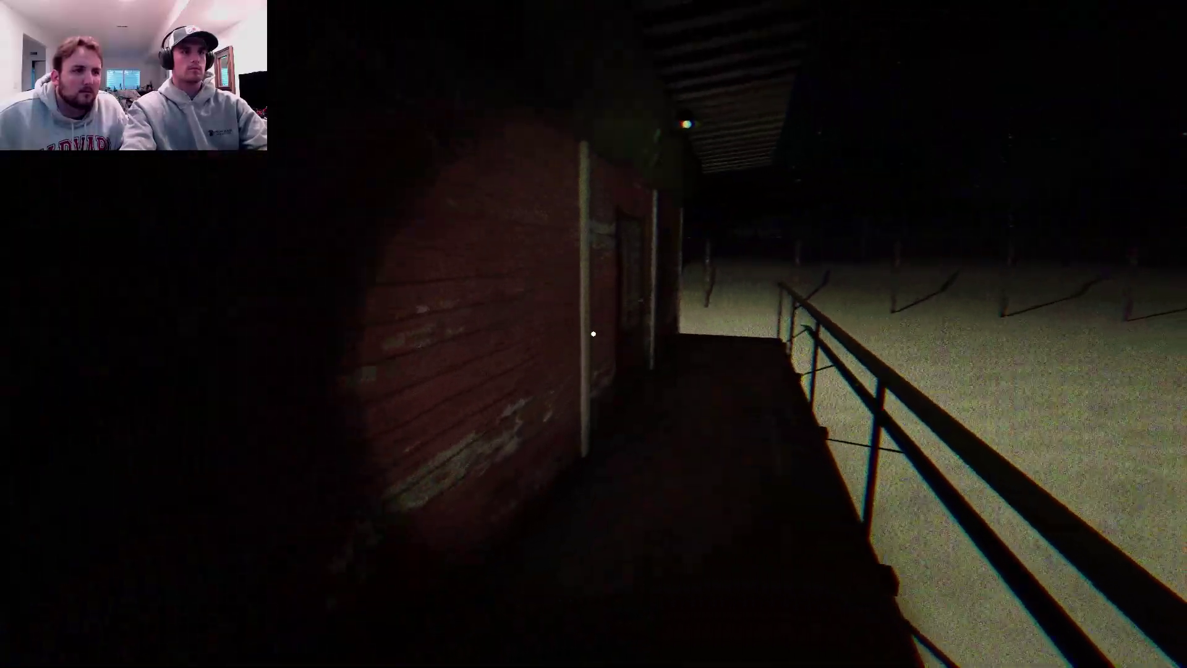
pyautogui.press('w')
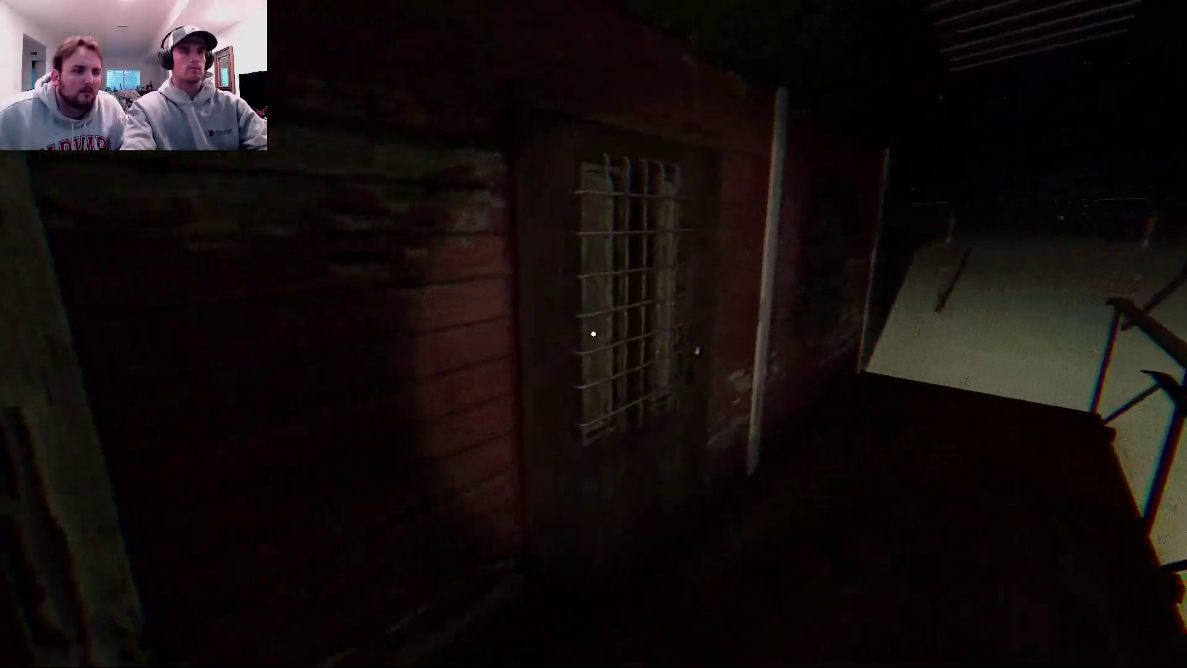
pyautogui.press('w')
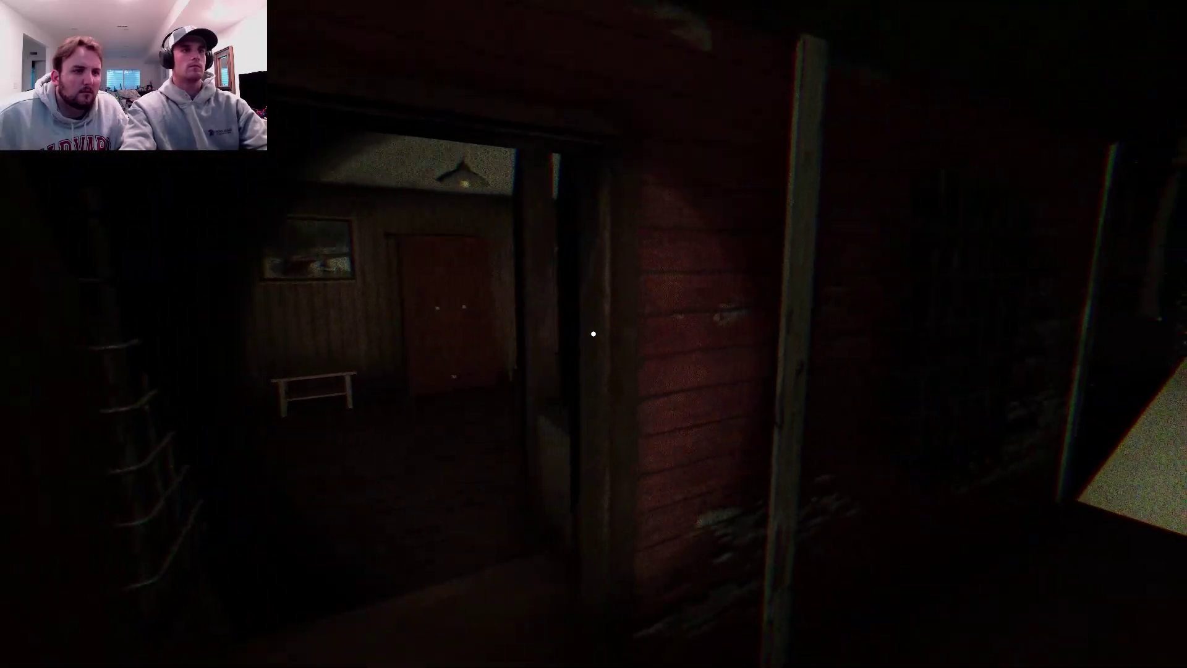
pyautogui.press('w')
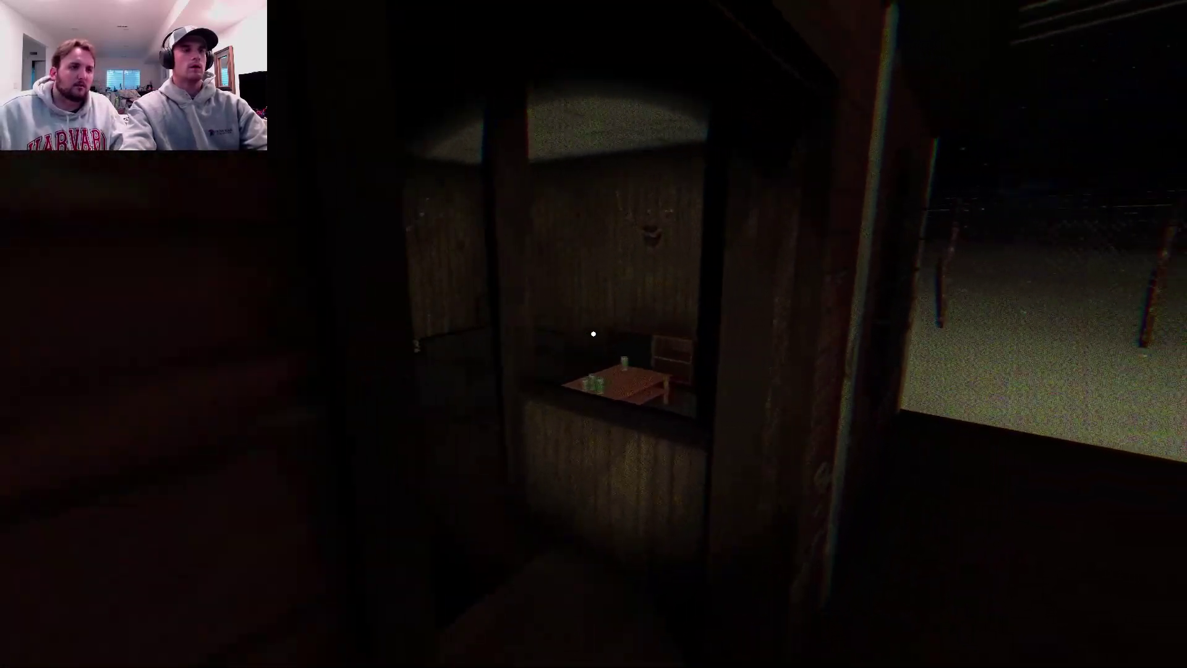
pyautogui.press('f')
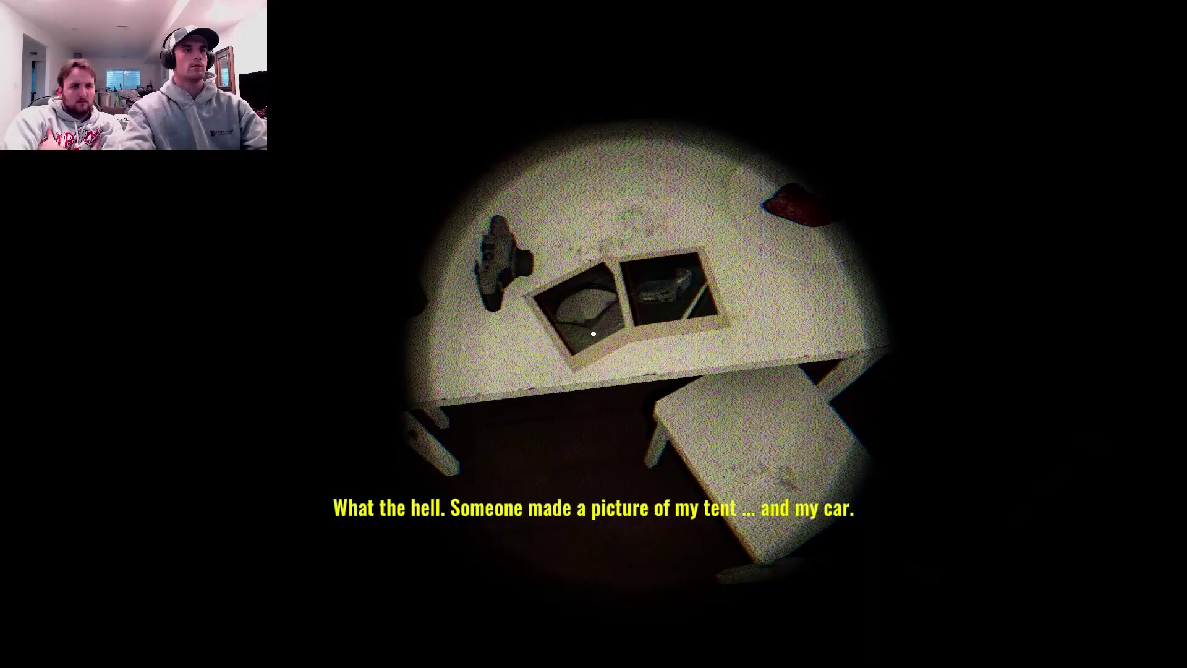
pyautogui.press('s')
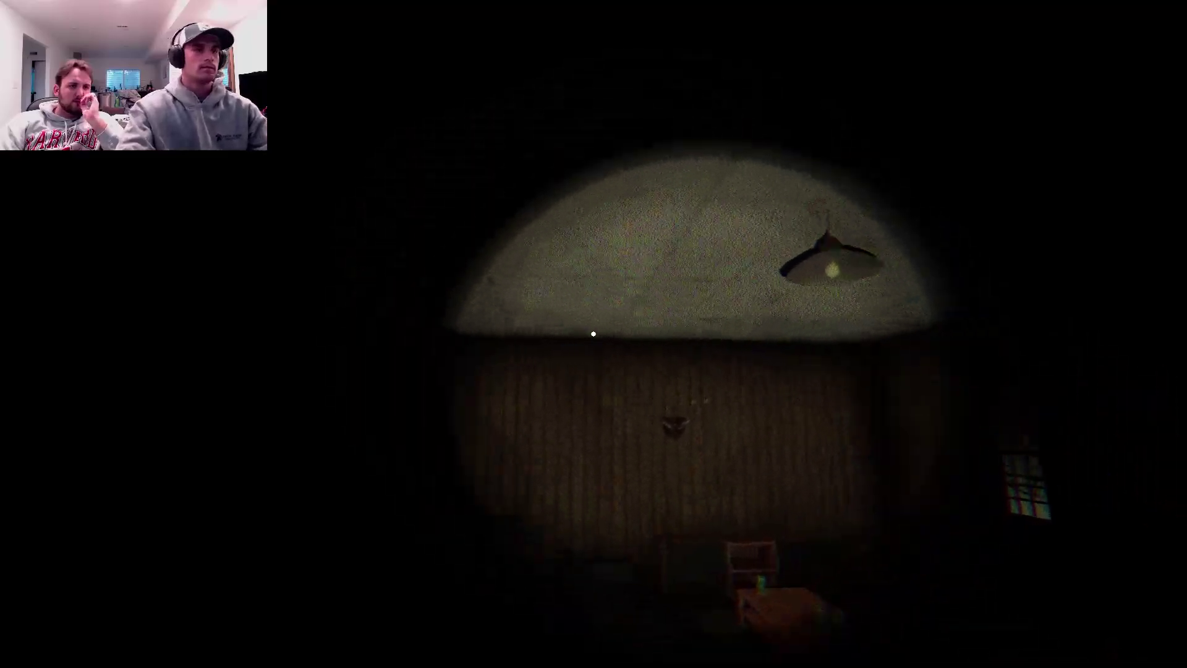
pyautogui.press('w')
pyautogui.press('w')
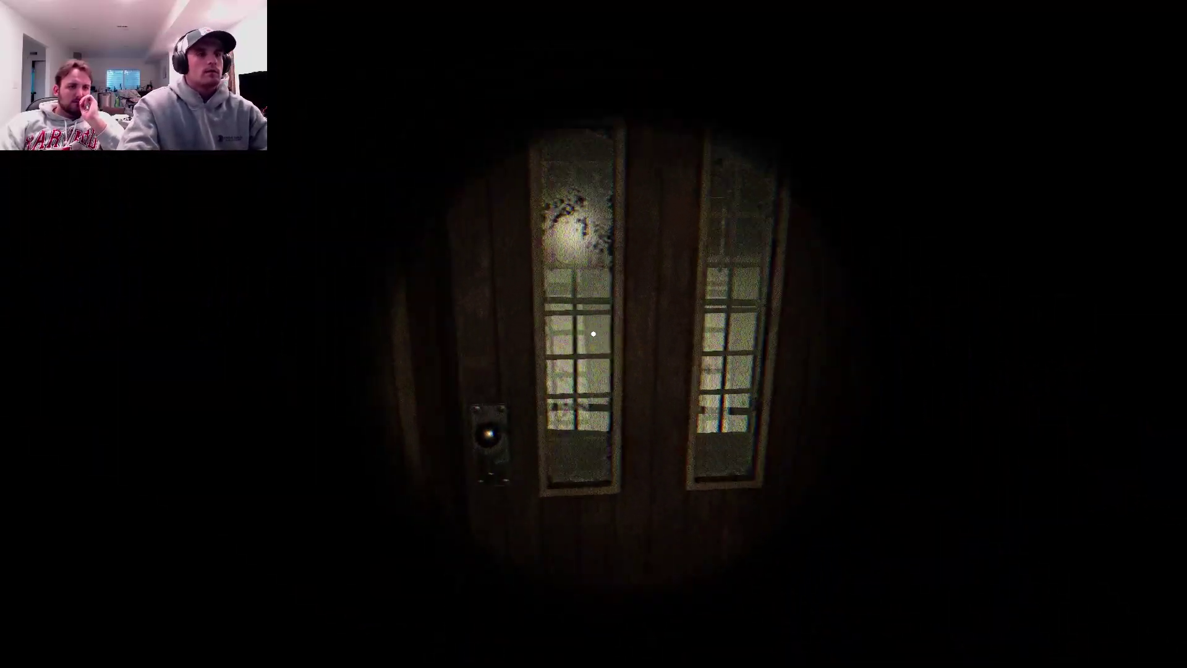